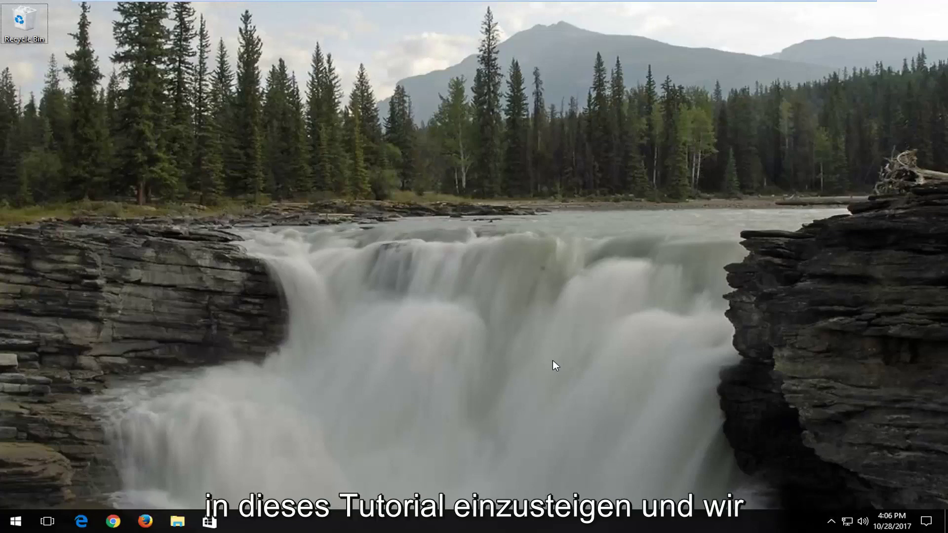
Step: Search the Start menu for 'control panel' after clearing an 'add device' query
{"action": "left_click", "coordinate": [8, 525]}
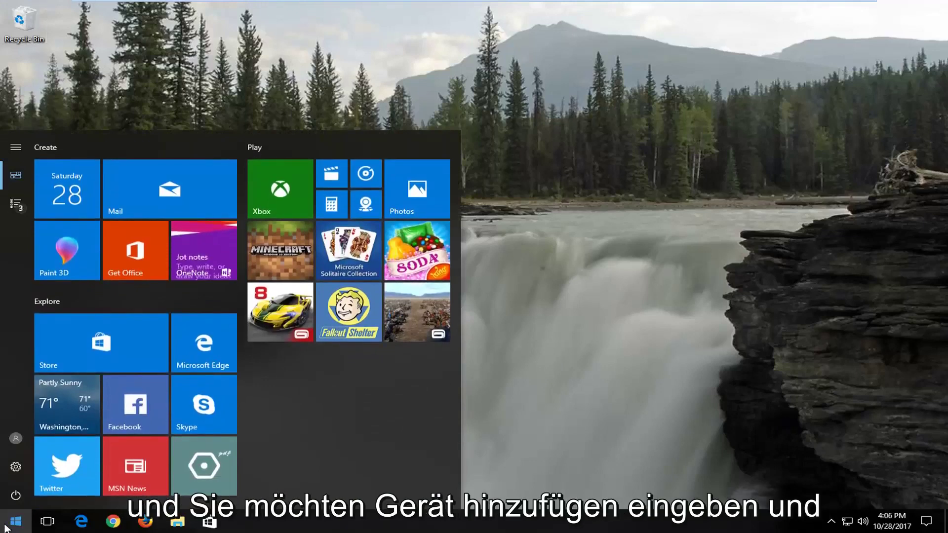
{"action": "type", "text": "add dev"}
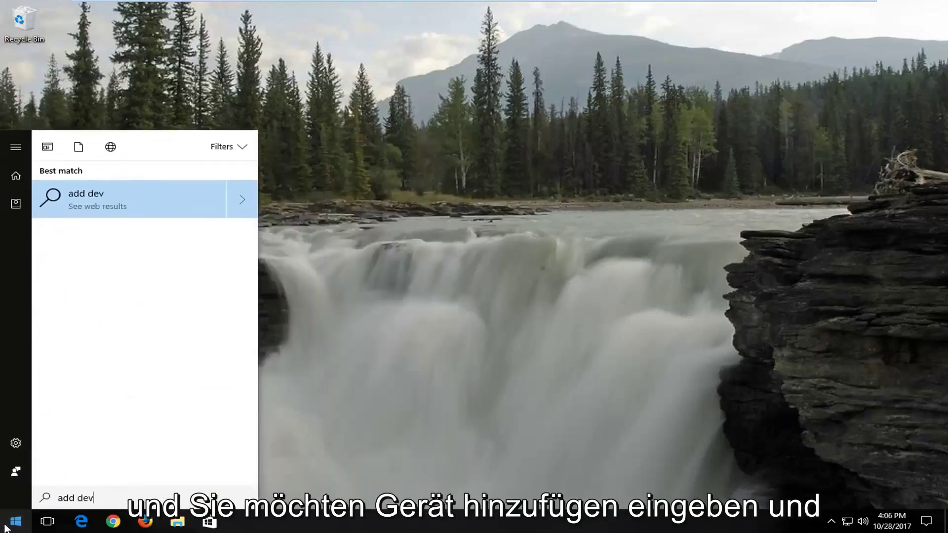
{"action": "type", "text": "ice"}
{"action": "key", "text": "ctrl+a"}
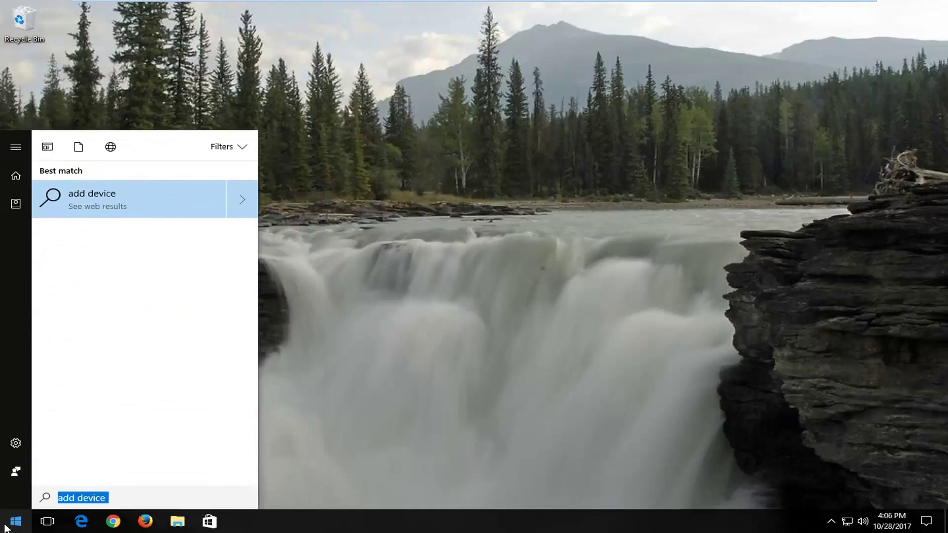
{"action": "key", "text": "BackSpace"}
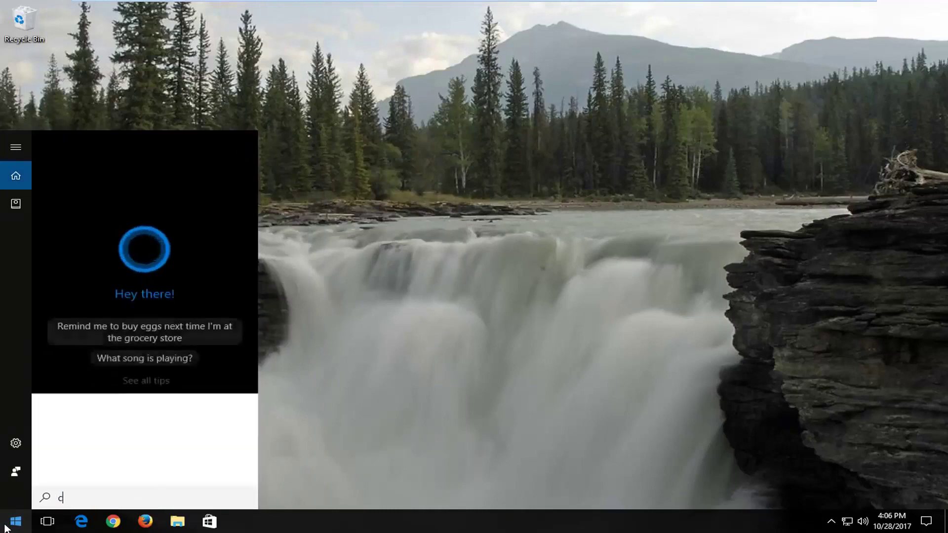
{"action": "type", "text": "control panel"}
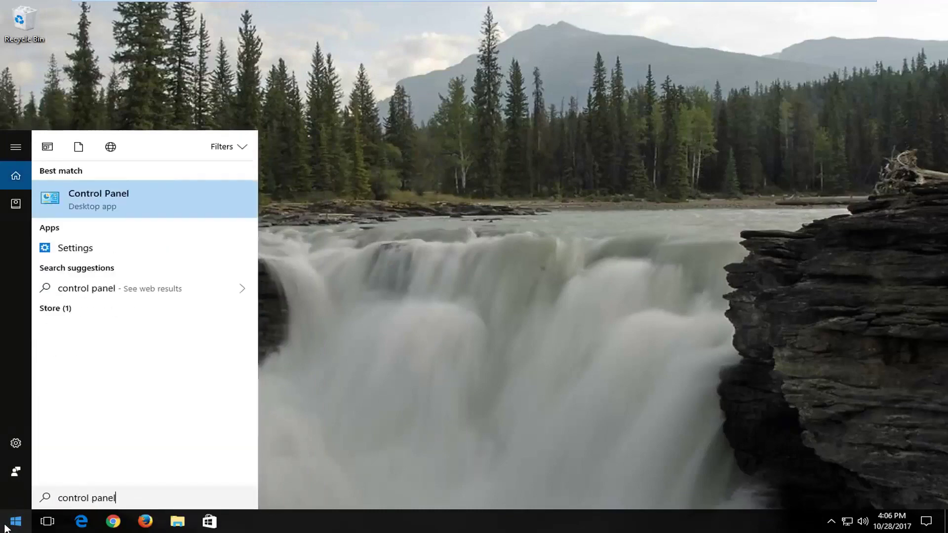
Step: Open Control Panel, start Add a device, and try the View by options, ending on Category
{"action": "left_click", "coordinate": [130, 201]}
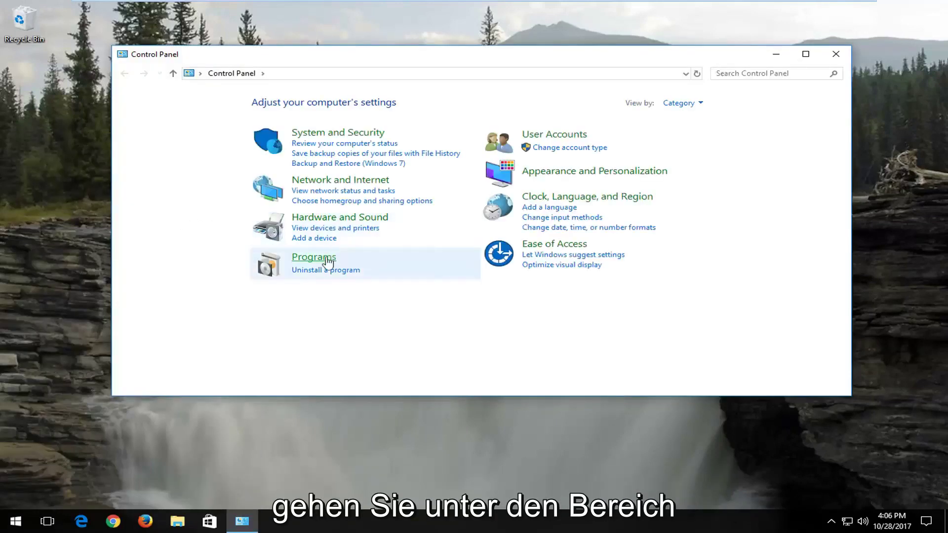
{"action": "left_click", "coordinate": [308, 238]}
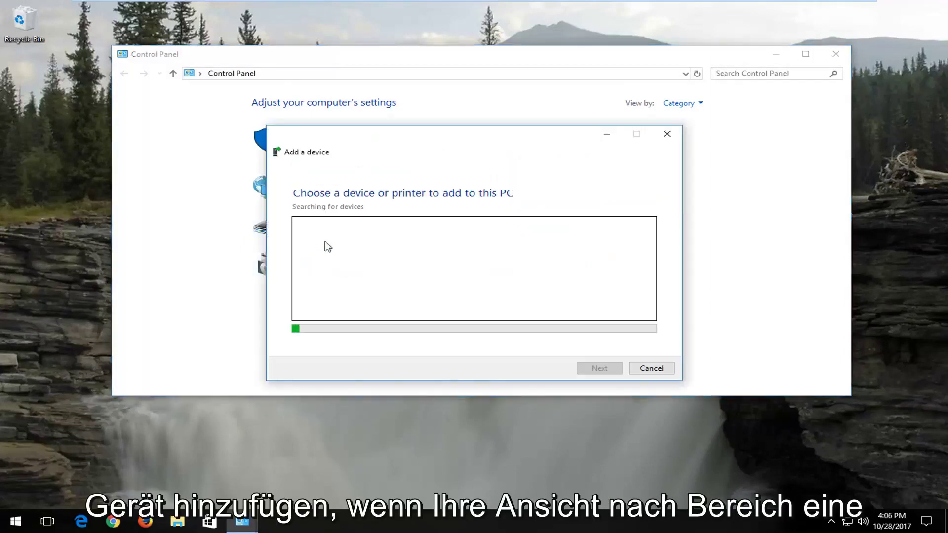
{"action": "left_click", "coordinate": [681, 104]}
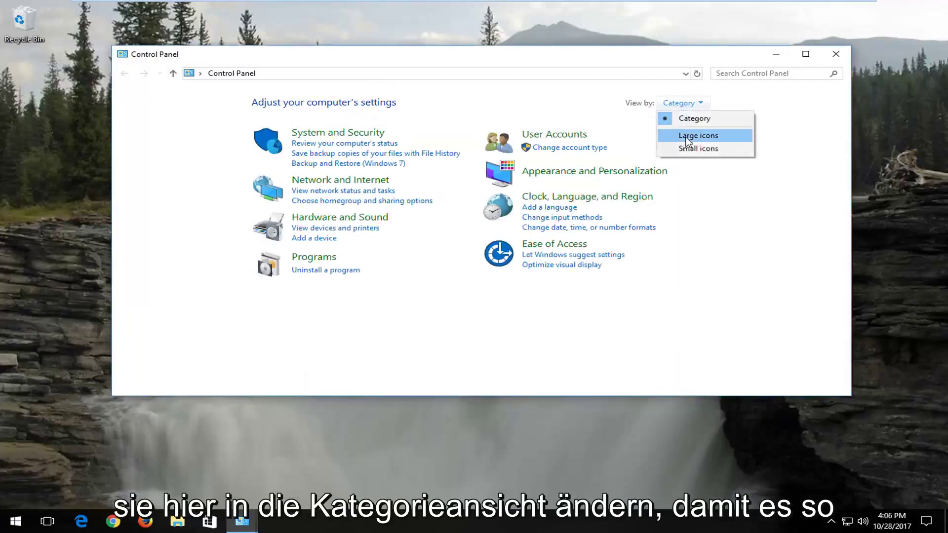
{"action": "left_click", "coordinate": [690, 123]}
{"action": "left_click", "coordinate": [679, 103]}
{"action": "left_click", "coordinate": [689, 134]}
{"action": "left_click", "coordinate": [768, 103]}
{"action": "left_click", "coordinate": [763, 121]}
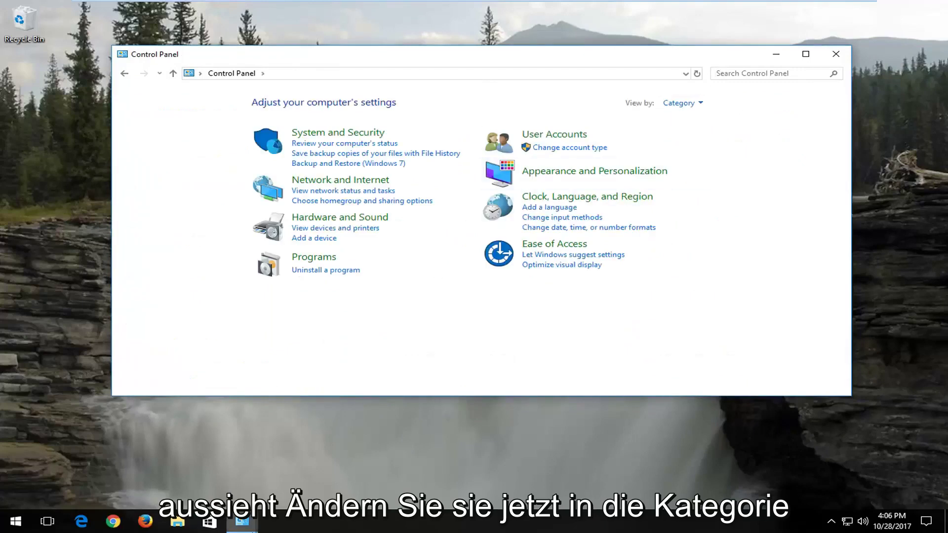
Step: Bring the Add a device search window to the front and move it higher
{"action": "mouse_move", "coordinate": [242, 521]}
{"action": "left_click", "coordinate": [303, 473]}
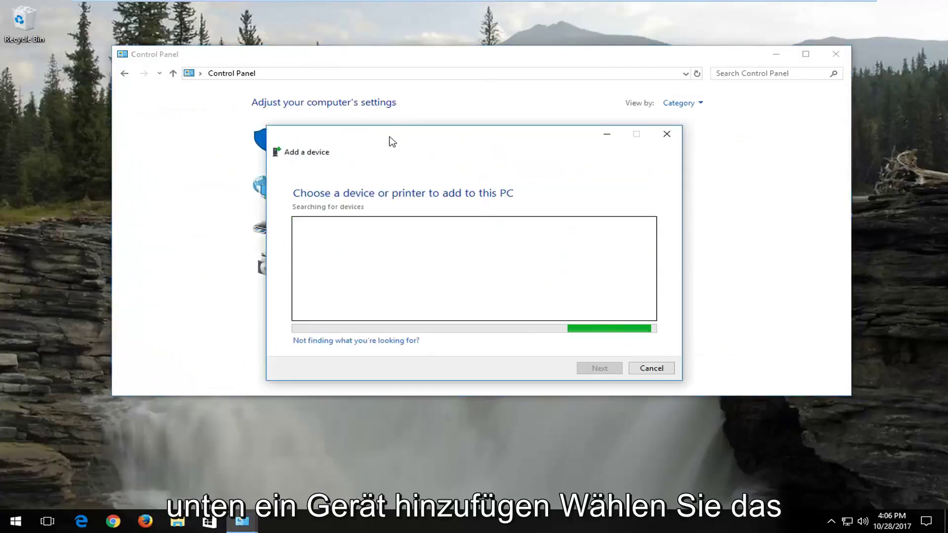
{"action": "left_click_drag", "start_coordinate": [390, 142], "coordinate": [373, 106]}
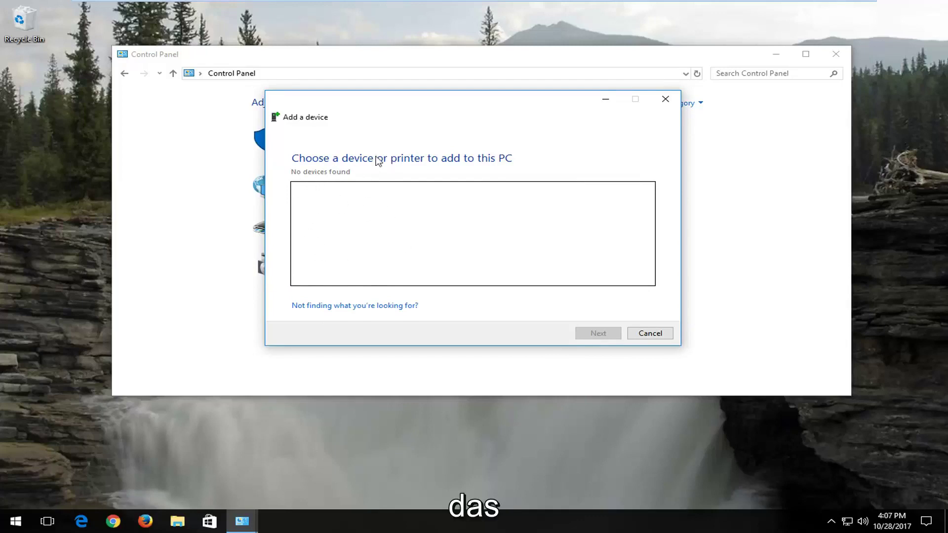
Step: Dismiss the device-not-found help page and cancel the device search
{"action": "left_click", "coordinate": [330, 306]}
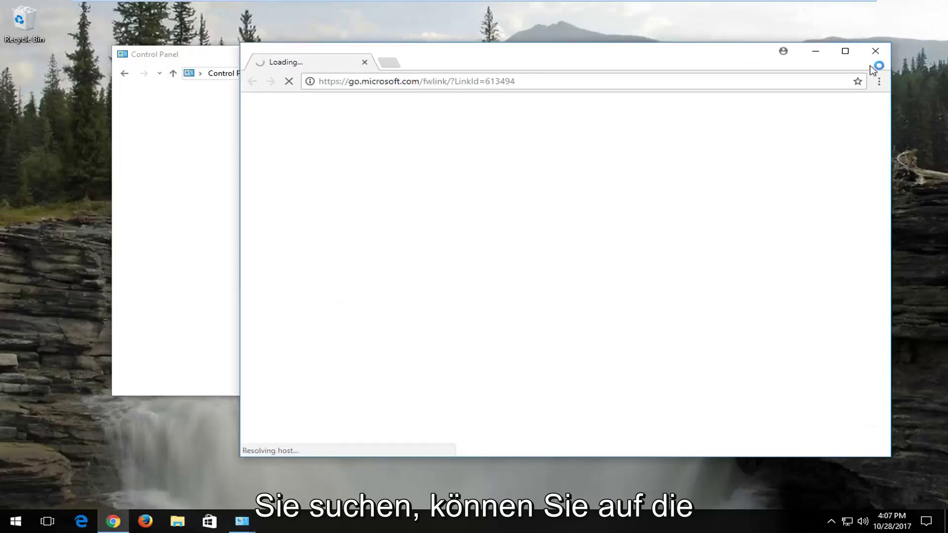
{"action": "left_click", "coordinate": [877, 49]}
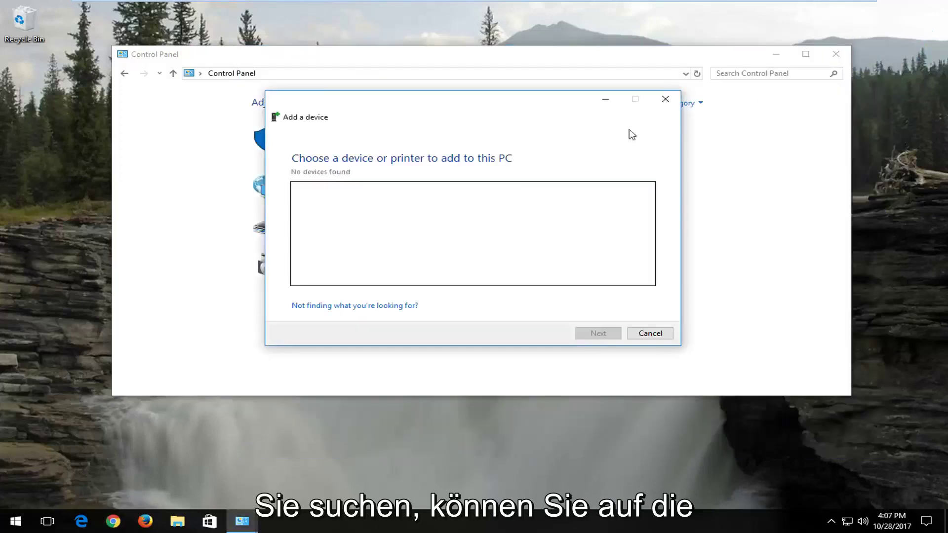
{"action": "left_click", "coordinate": [651, 334]}
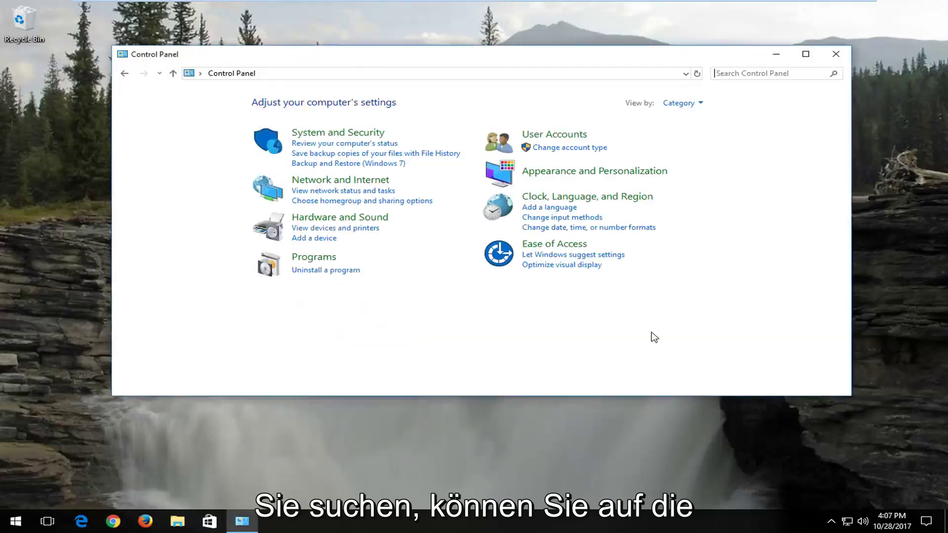
Step: Start Advanced printer setup from Hardware and Sound and reposition the search window
{"action": "left_click", "coordinate": [328, 218]}
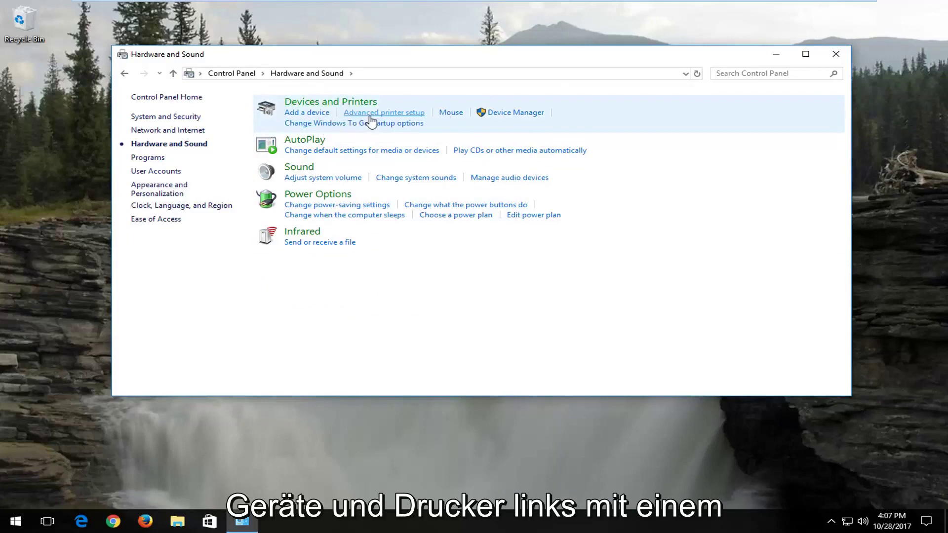
{"action": "left_click", "coordinate": [413, 117]}
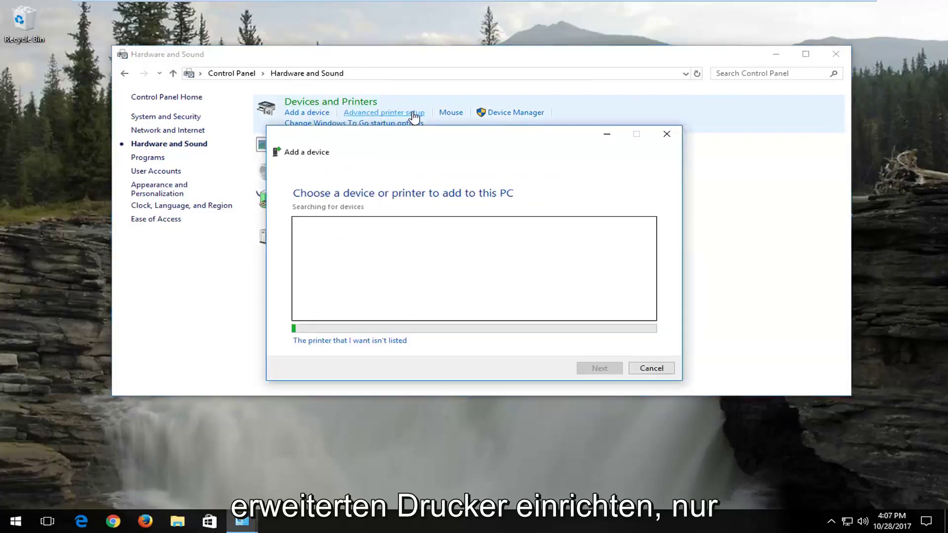
{"action": "left_click_drag", "start_coordinate": [392, 146], "coordinate": [387, 121]}
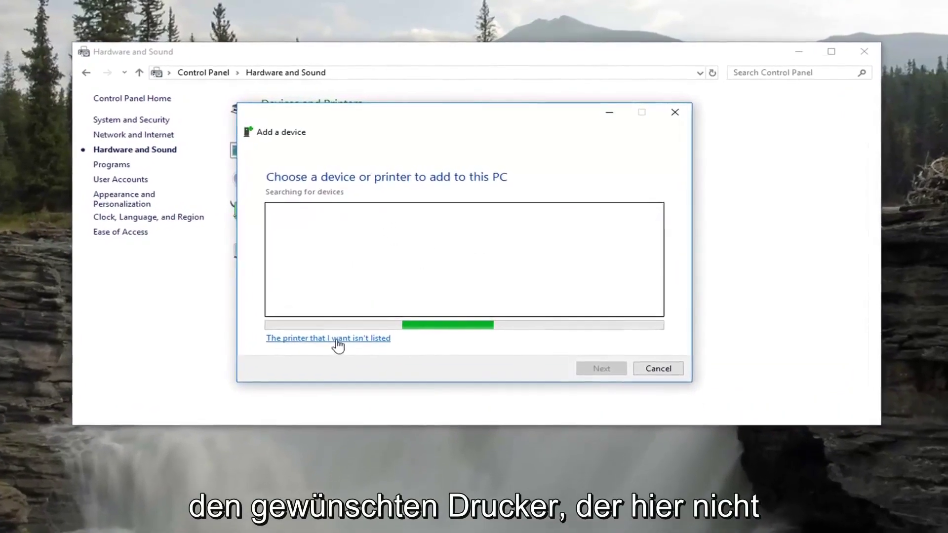
Step: Report the printer isn't listed and keep LPT1 as the printer port
{"action": "left_click", "coordinate": [329, 333]}
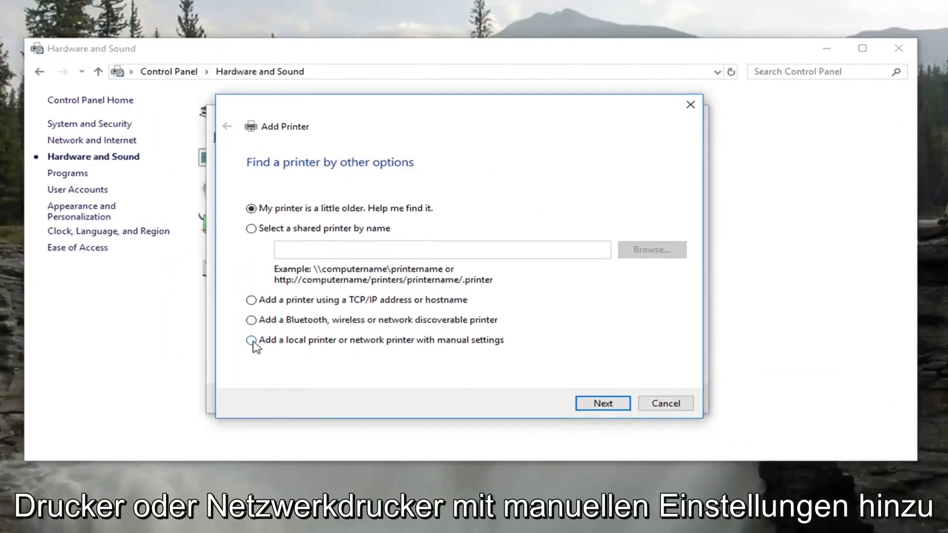
{"action": "left_click", "coordinate": [597, 404]}
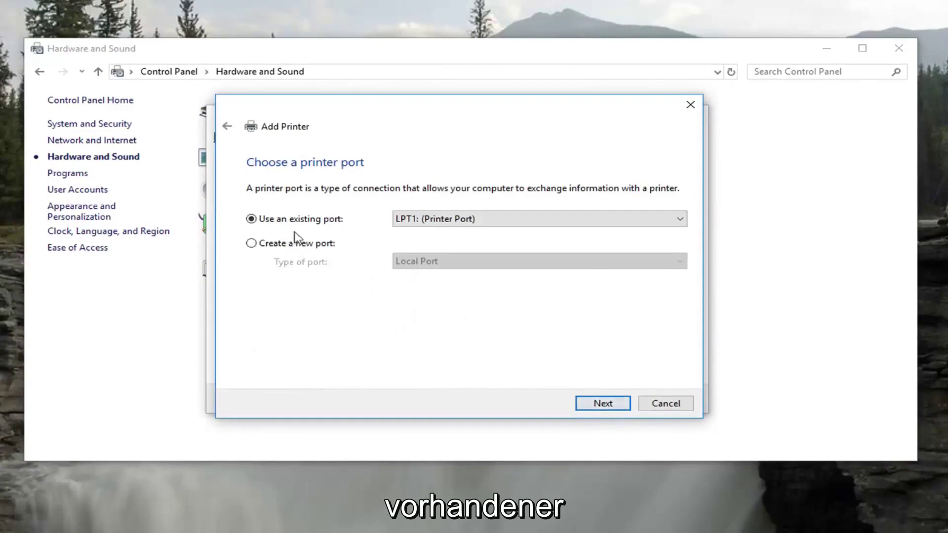
{"action": "left_click", "coordinate": [468, 224]}
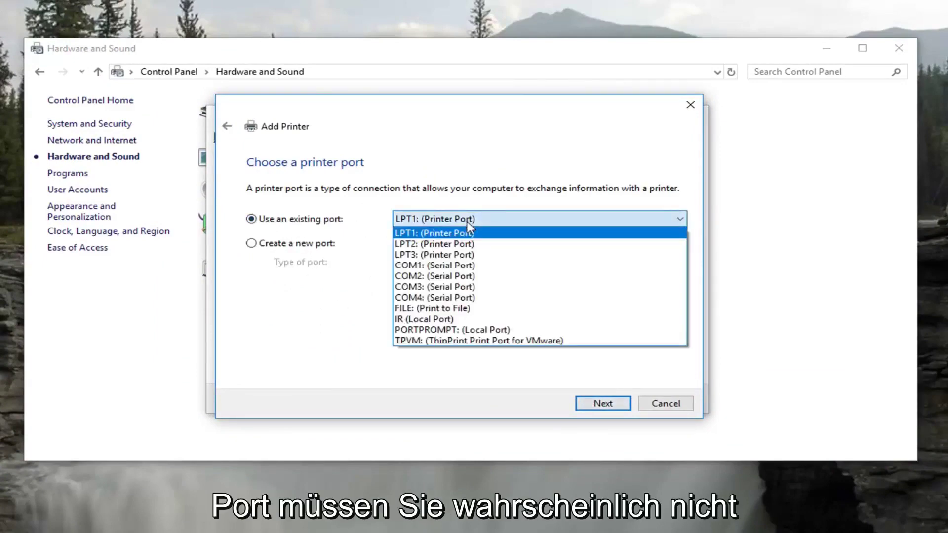
{"action": "left_click", "coordinate": [465, 228]}
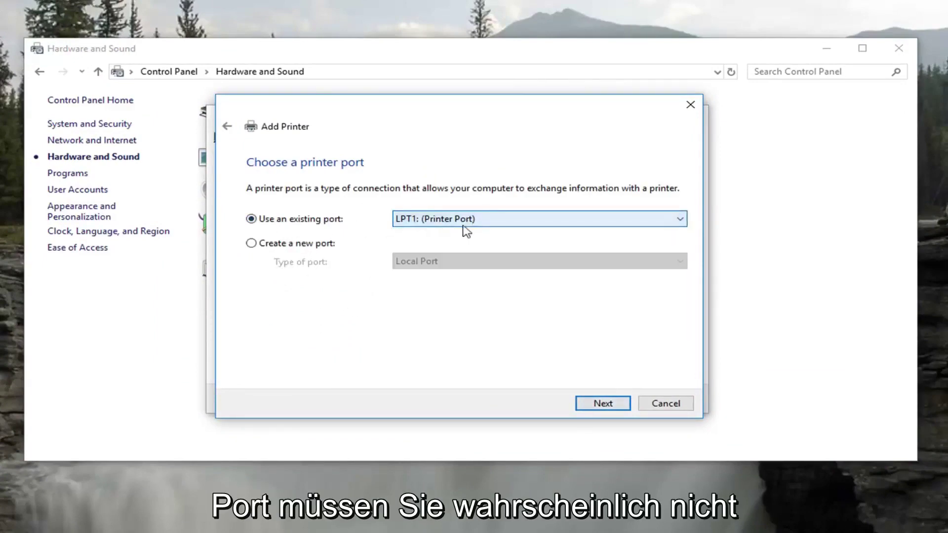
{"action": "left_click", "coordinate": [602, 403]}
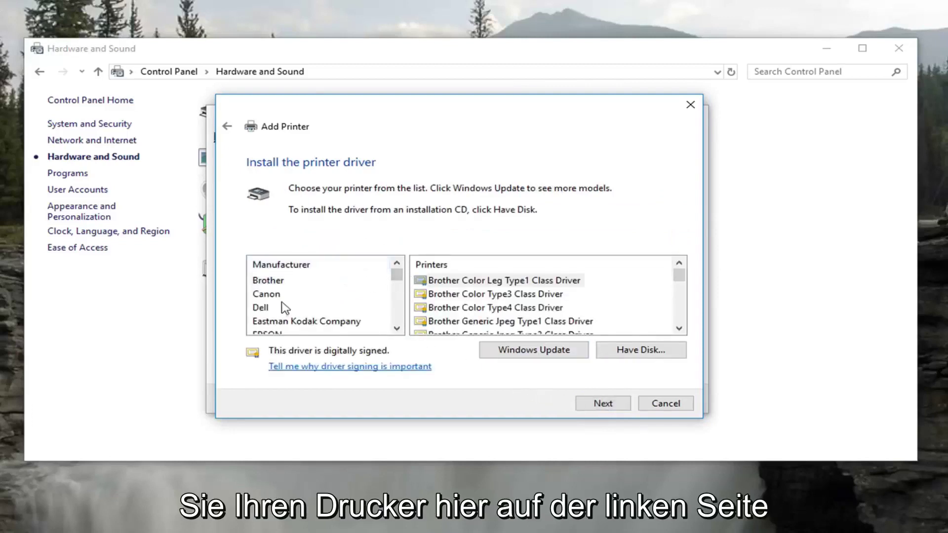
Step: Select the Canon LBP8610/8620/8630 Class Driver from Canon's driver list and continue
{"action": "mouse_move", "coordinate": [397, 275]}
{"action": "left_mouse_down"}
{"action": "mouse_move", "coordinate": [395, 291]}
{"action": "mouse_move", "coordinate": [397, 273]}
{"action": "left_mouse_up"}
{"action": "left_click", "coordinate": [266, 296]}
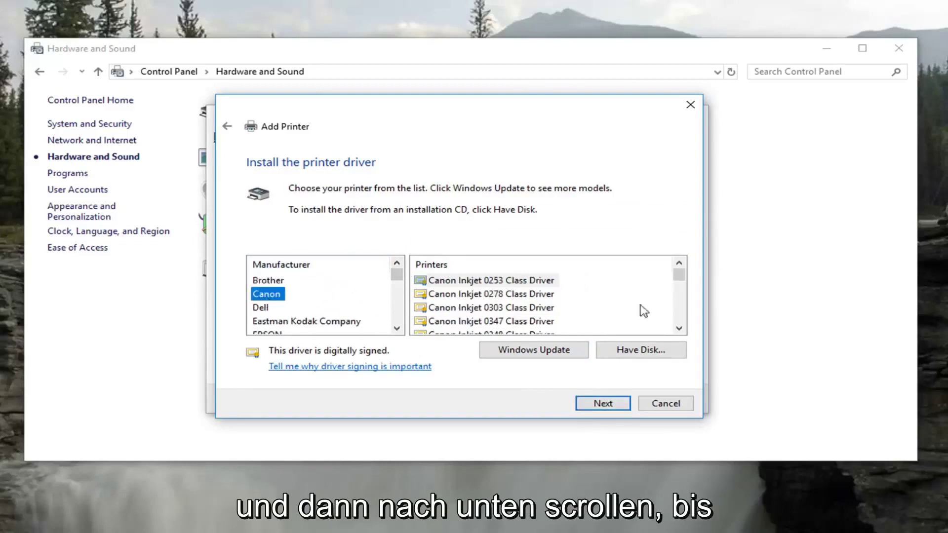
{"action": "left_click_drag", "start_coordinate": [683, 279], "coordinate": [679, 316]}
{"action": "left_click", "coordinate": [501, 295]}
{"action": "scroll", "coordinate": [504, 296], "scroll_direction": "up", "scroll_amount": 2}
{"action": "left_click", "coordinate": [505, 296]}
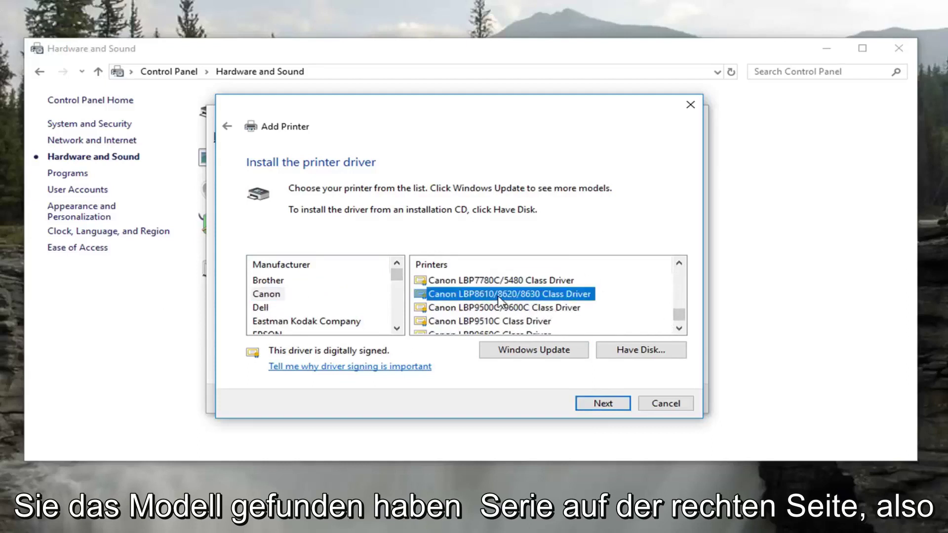
{"action": "scroll", "coordinate": [507, 299], "scroll_direction": "up", "scroll_amount": 1}
{"action": "scroll", "coordinate": [507, 300], "scroll_direction": "down", "scroll_amount": 1}
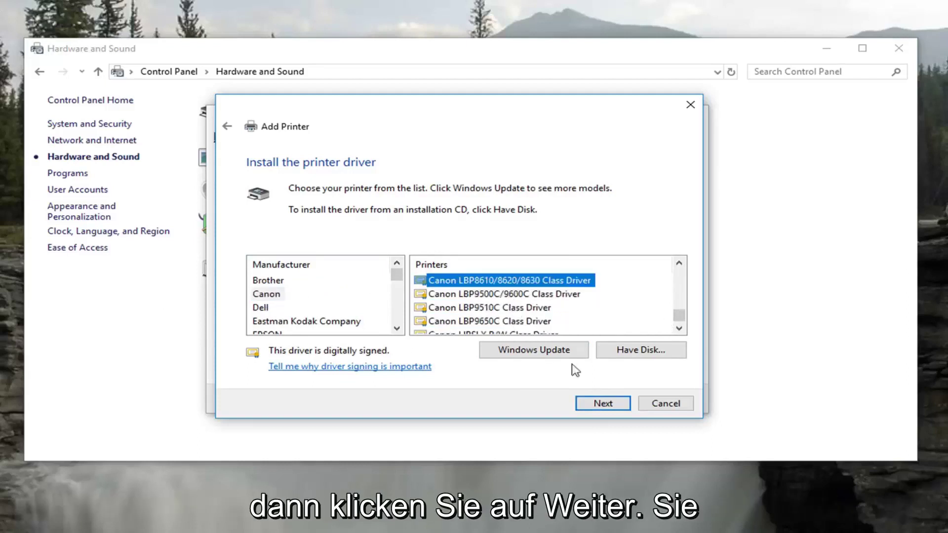
{"action": "left_click", "coordinate": [591, 405]}
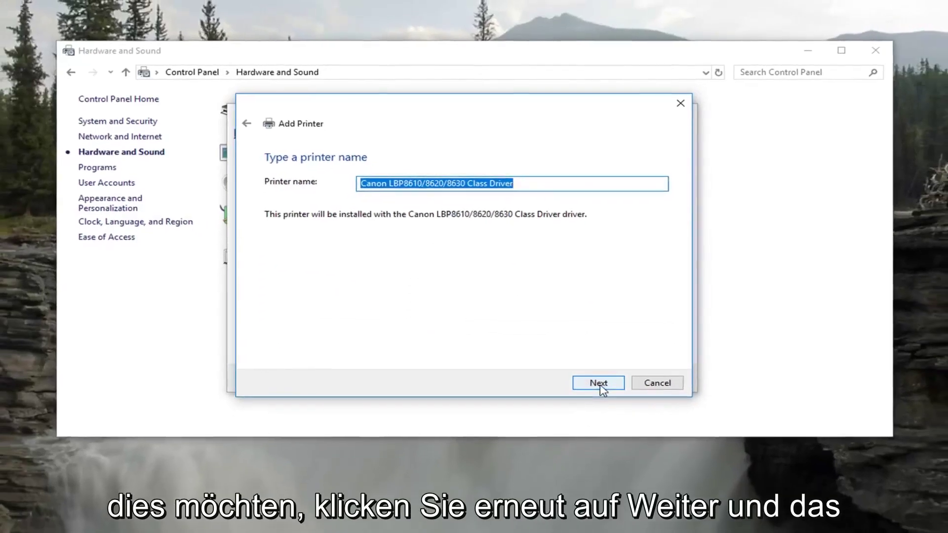
Step: Install the printer as 'Canon LBP8610/8620/8630 Class Driver', finish the wizard, and close Control Panel
{"action": "left_click", "coordinate": [598, 393]}
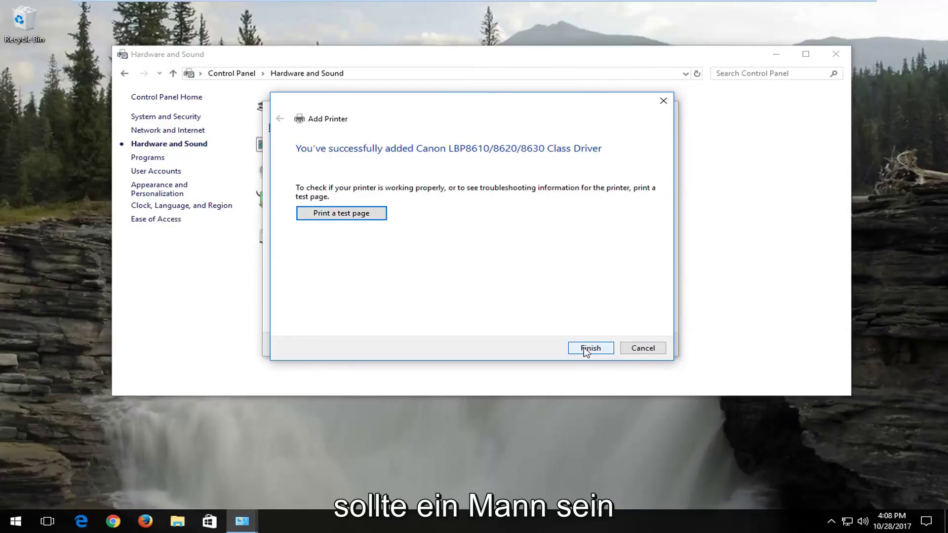
{"action": "left_click", "coordinate": [586, 348]}
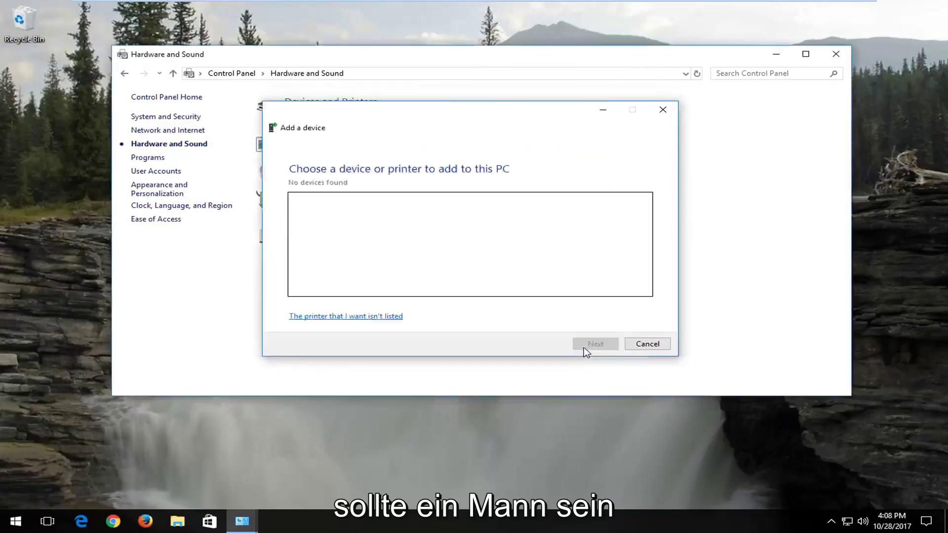
{"action": "left_click", "coordinate": [832, 58]}
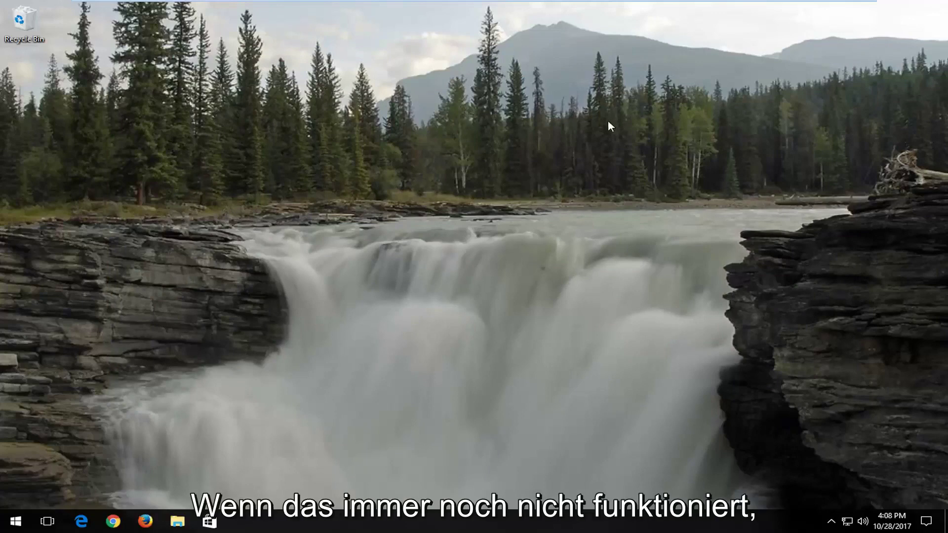
Step: Search Google in Chrome for 'canon pixma mg3620'
{"action": "left_click", "coordinate": [115, 521]}
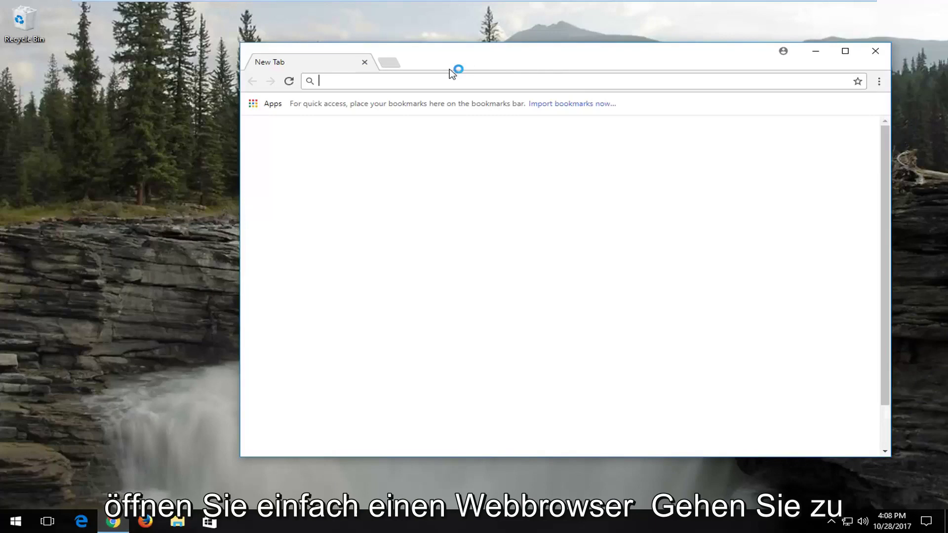
{"action": "type", "text": "google.com"}
{"action": "key", "text": "Return"}
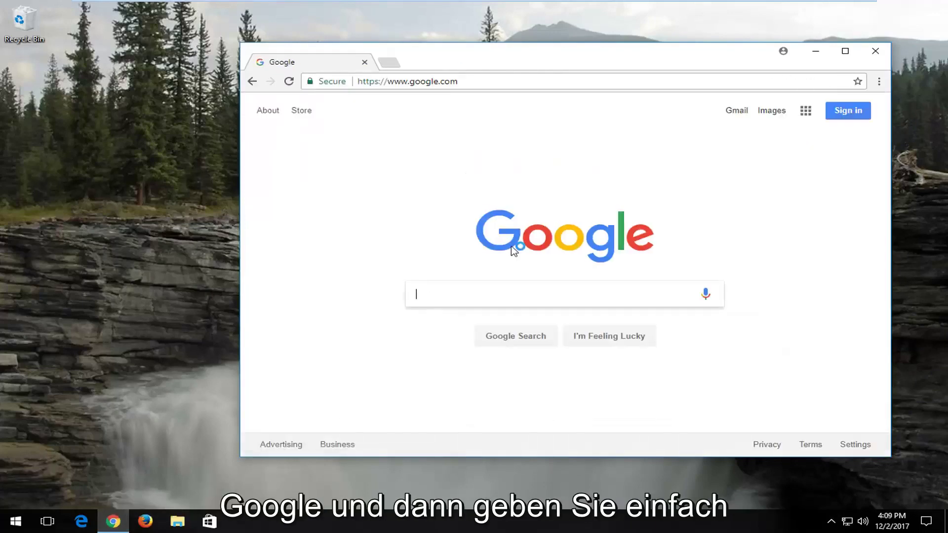
{"action": "type", "text": "canon p"}
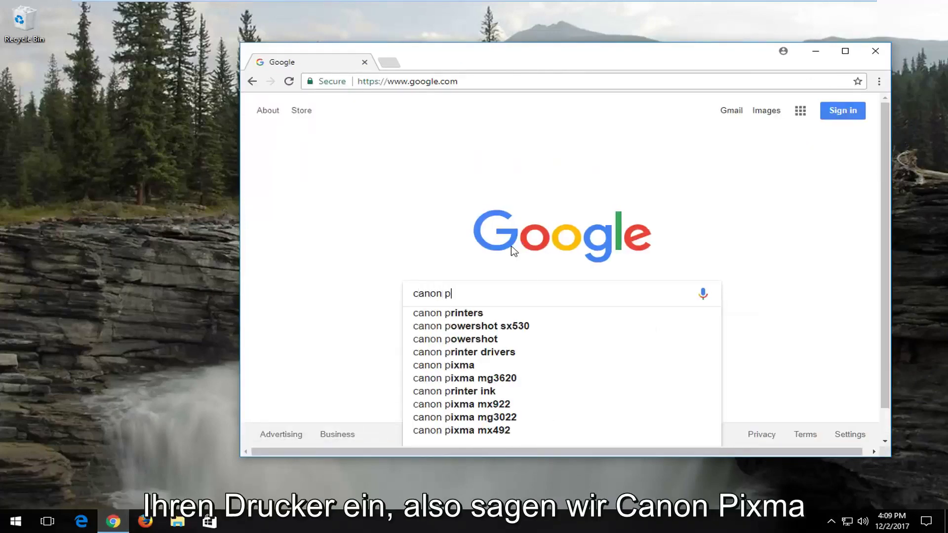
{"action": "type", "text": "ixma"}
{"action": "key", "text": "Down"}
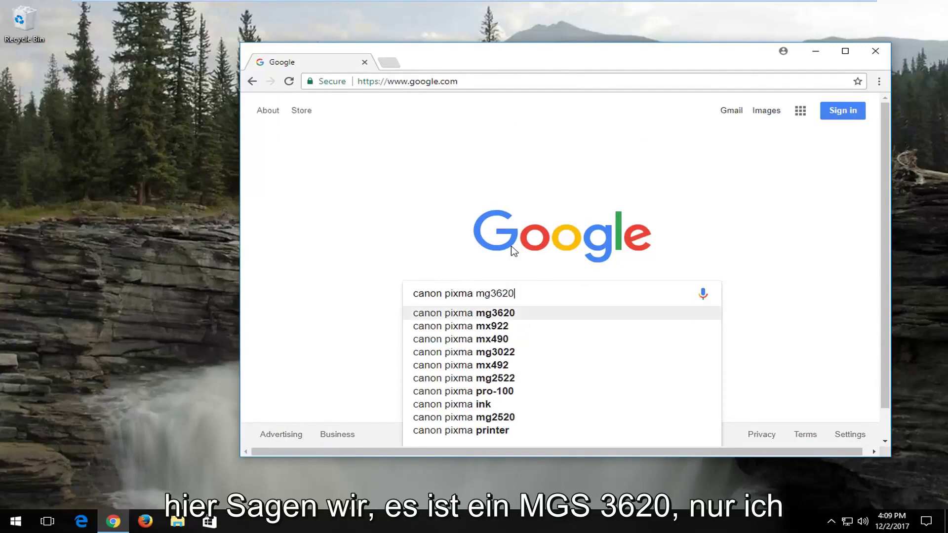
{"action": "key", "text": "Return"}
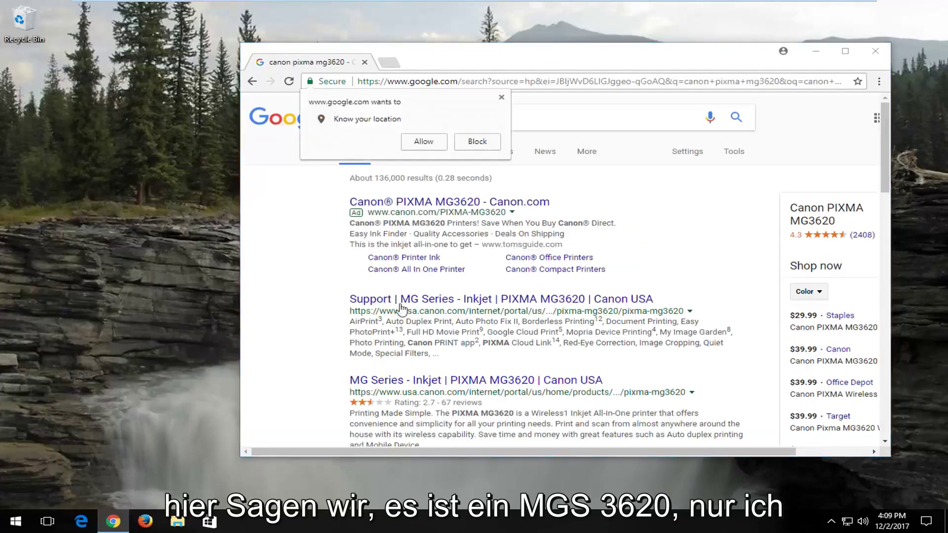
Step: Block the location prompt, open Canon USA's PIXMA MG3620 support page, and maximize the browser
{"action": "left_click", "coordinate": [501, 97]}
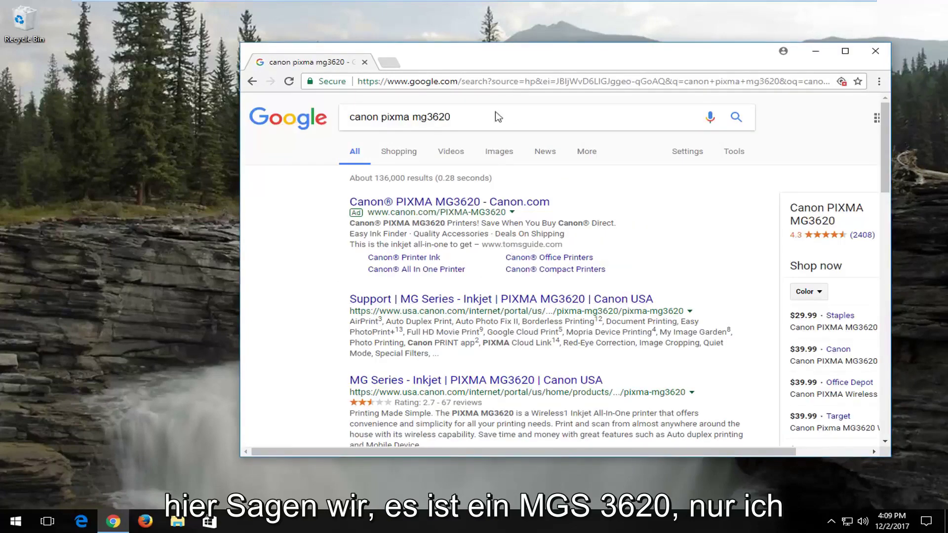
{"action": "left_click", "coordinate": [389, 300]}
{"action": "left_click", "coordinate": [844, 51]}
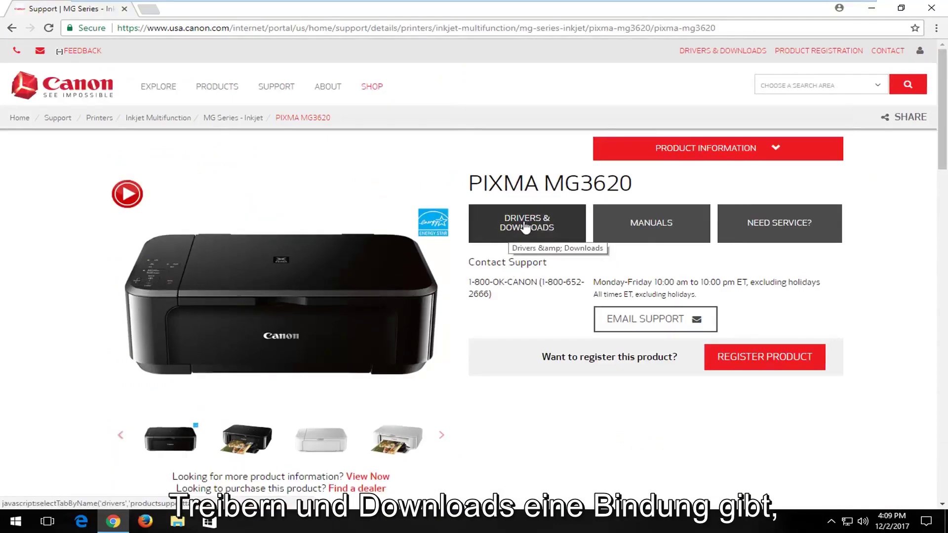
Step: Open the MG3620 Drivers & Downloads section, then close the Chrome window
{"action": "left_click", "coordinate": [529, 228]}
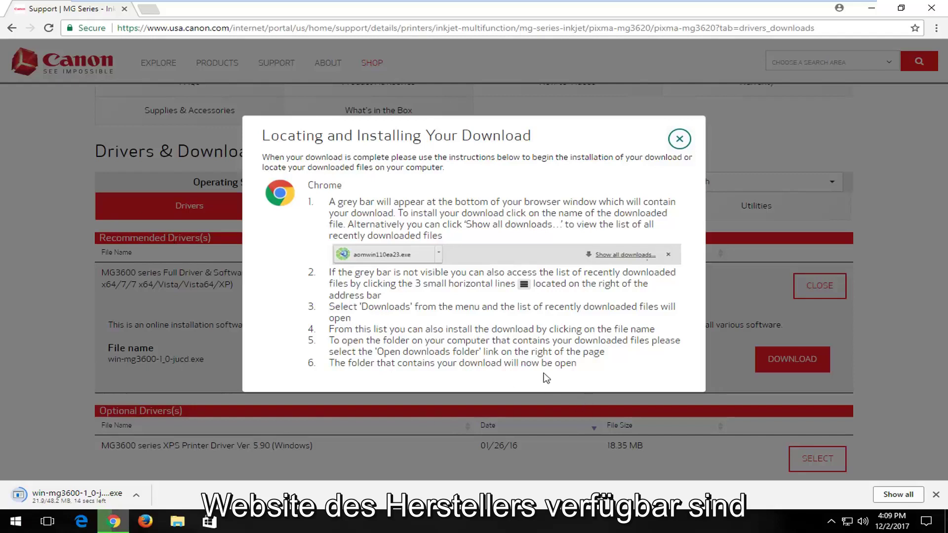
{"action": "left_click", "coordinate": [922, 10]}
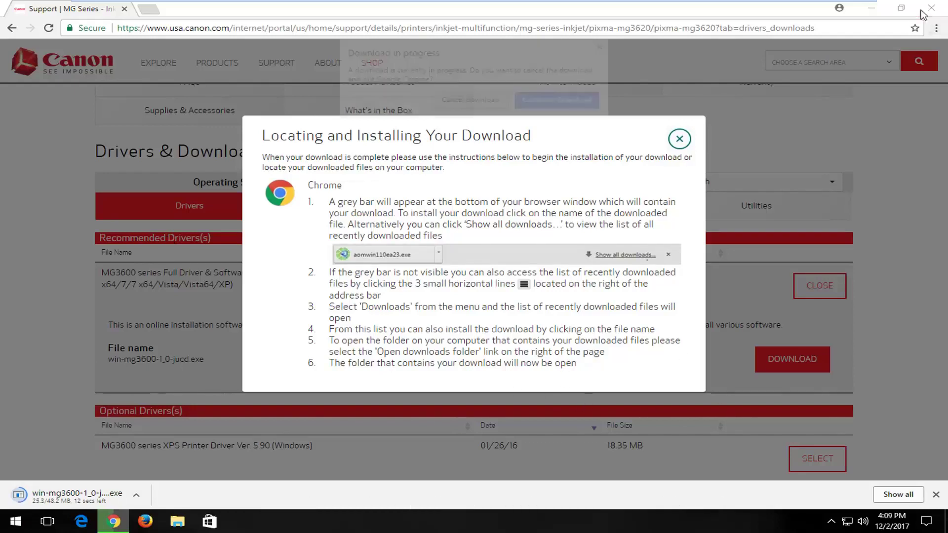
{"action": "left_click", "coordinate": [475, 102]}
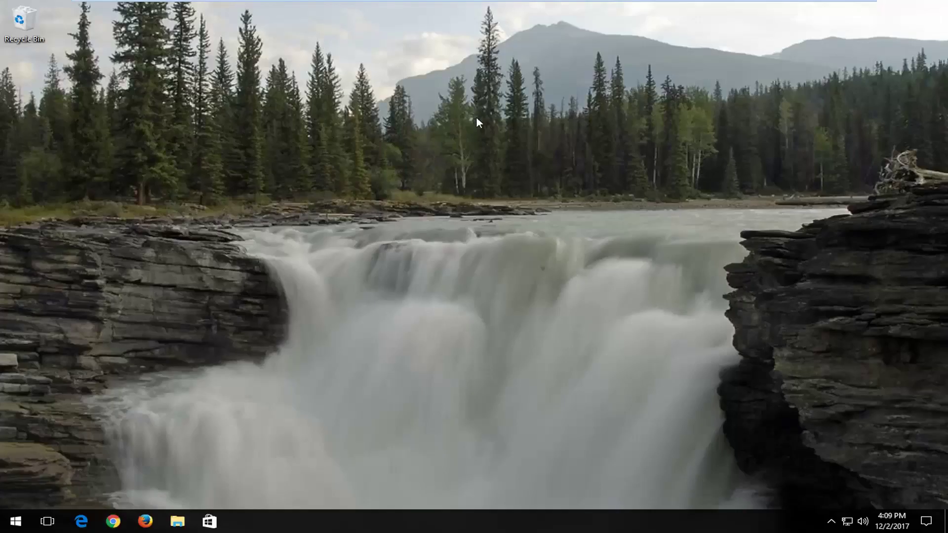